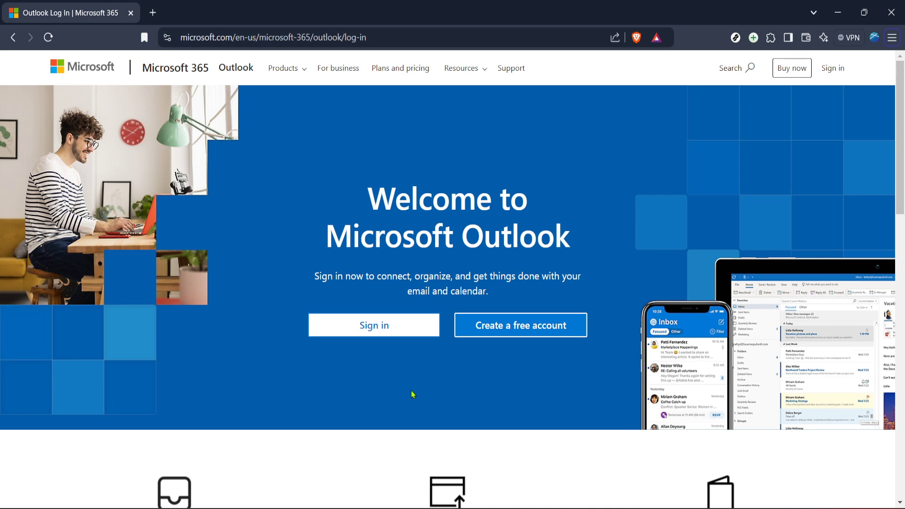
Sign in to reach the Outlook mailbox with the Inbox and folder list.
left_click(384, 329)
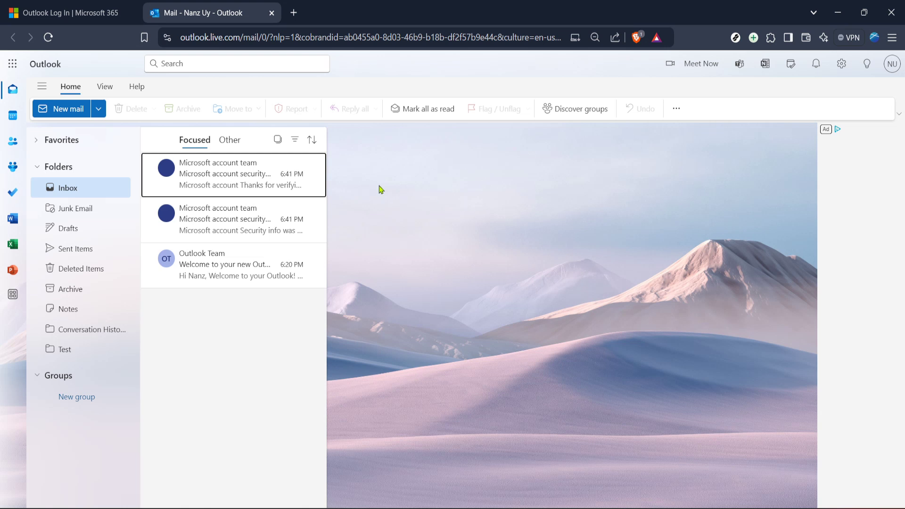
Toggle the Folders header and reveal the actions for the empty Test folder.
left_click(71, 92)
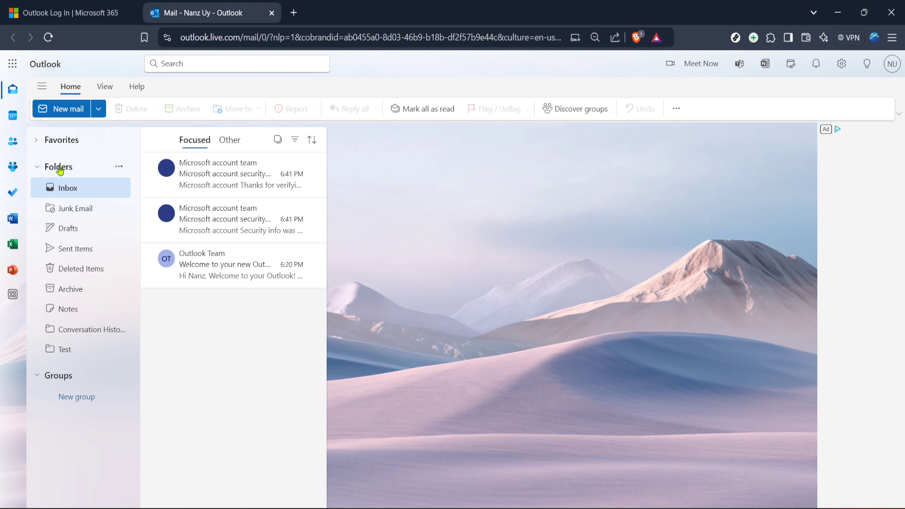
left_click(59, 168)
left_click(59, 168)
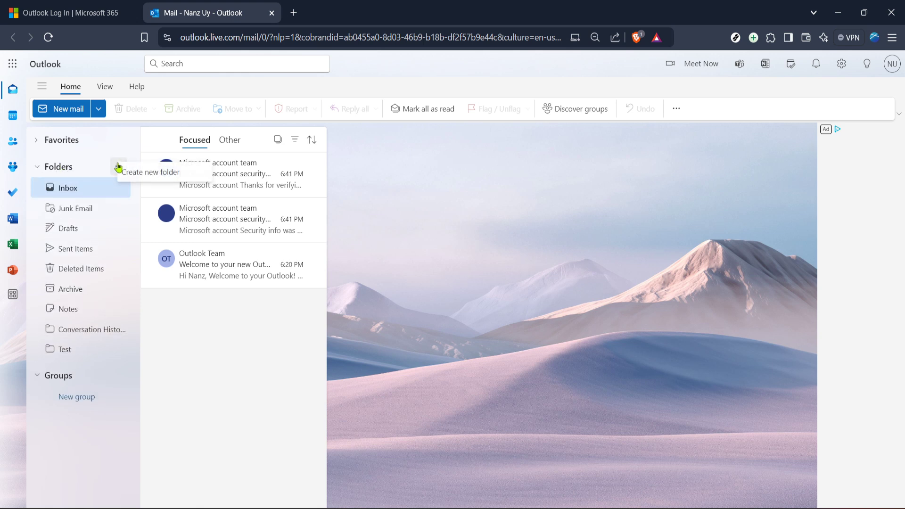
left_click(59, 169)
left_click(60, 169)
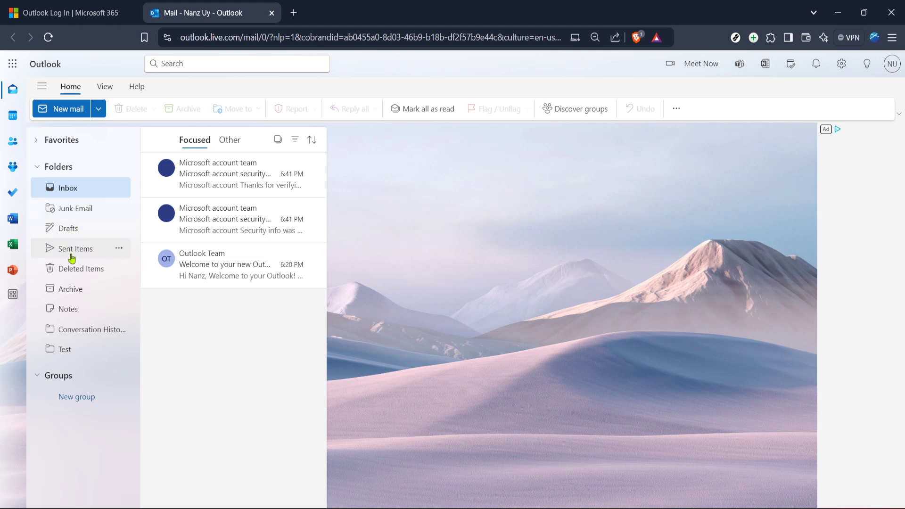
Select the Test folder and bring up its '...' options menu.
mouse_move(85, 350)
left_click(118, 351)
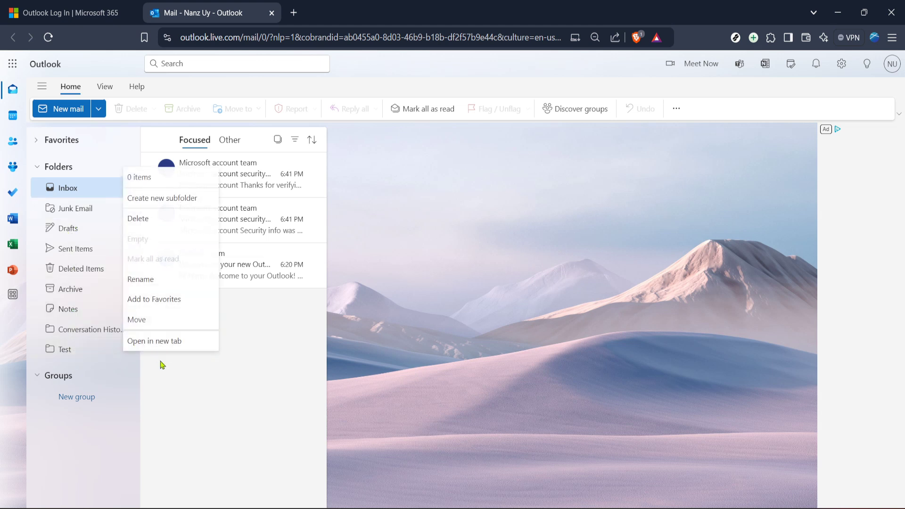
left_click(116, 352)
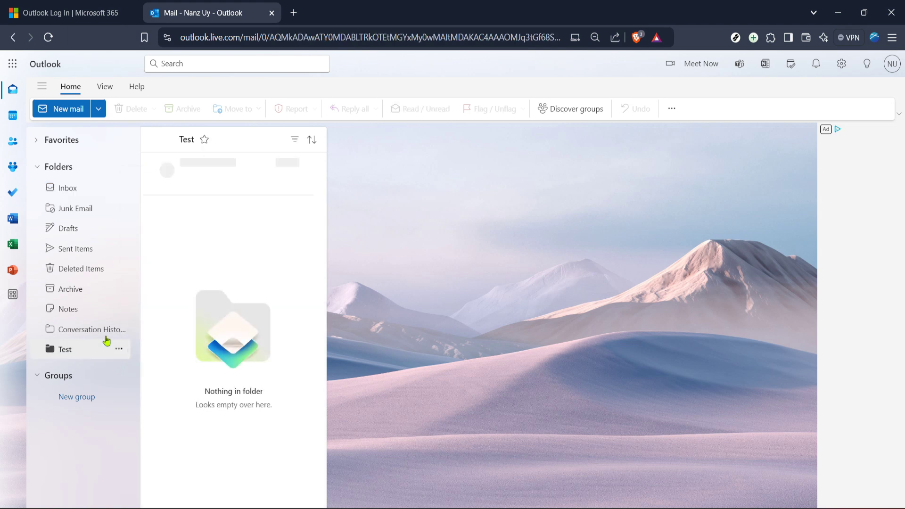
left_click(121, 350)
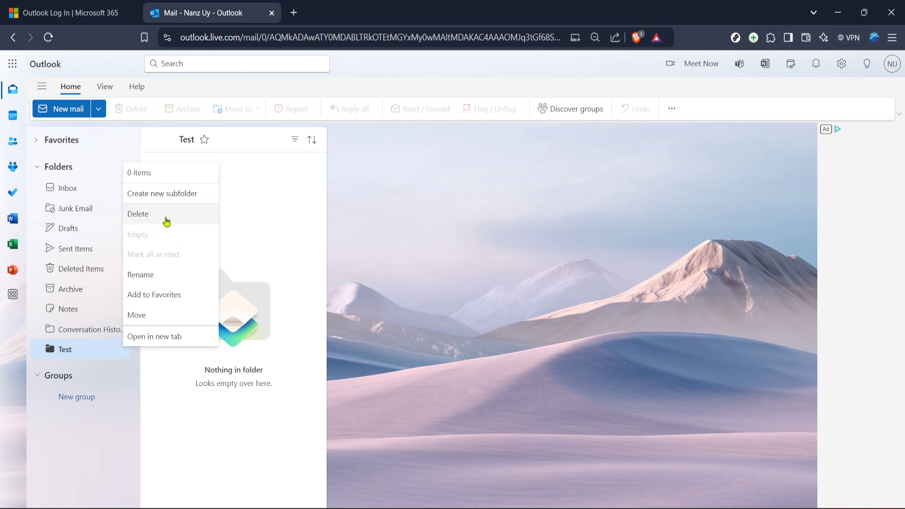
left_click(106, 356)
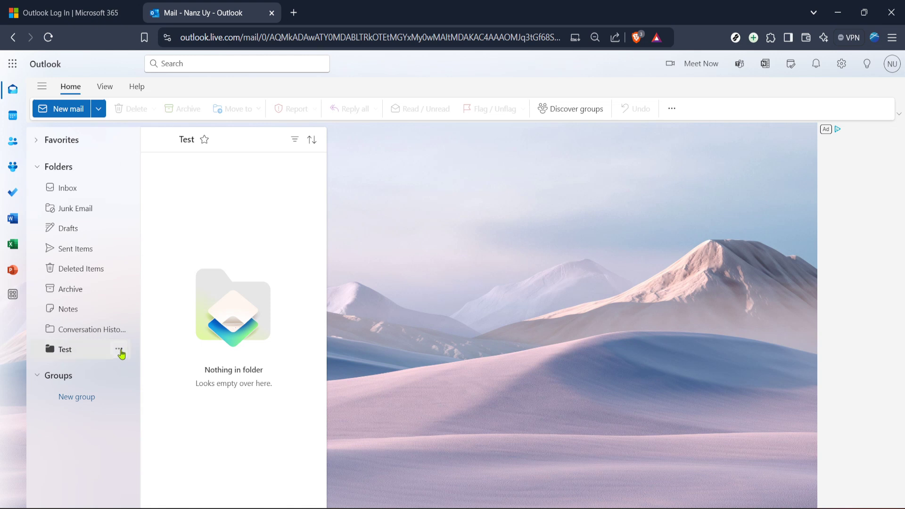
left_click(119, 350)
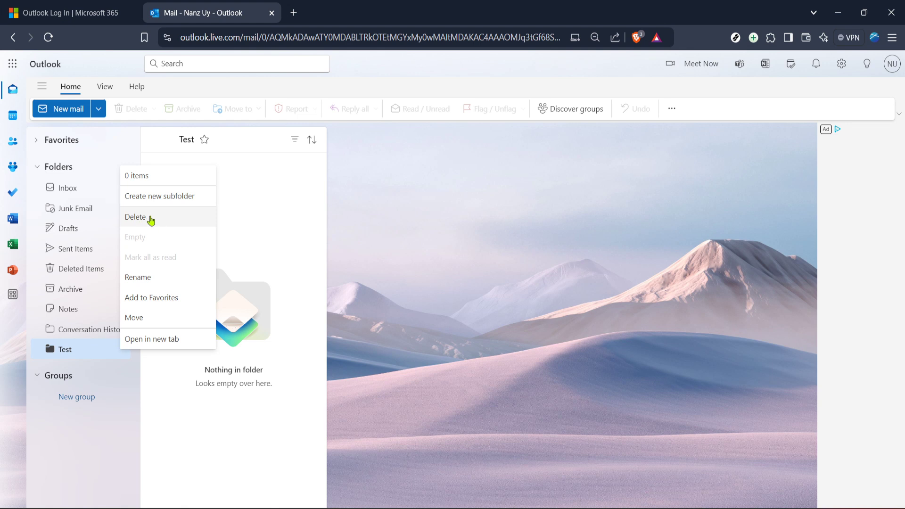
Delete the Test folder and confirm moving it to Deleted Items.
left_click(146, 216)
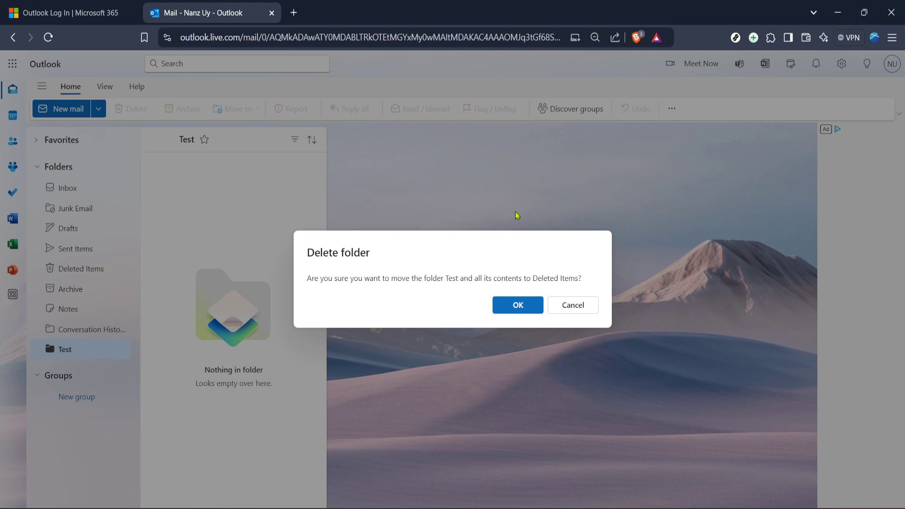
left_click(519, 304)
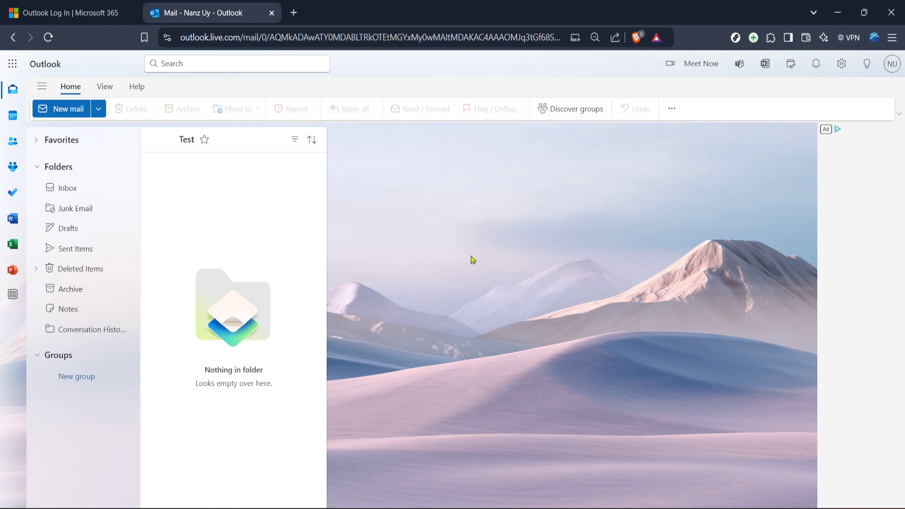
key("alt")
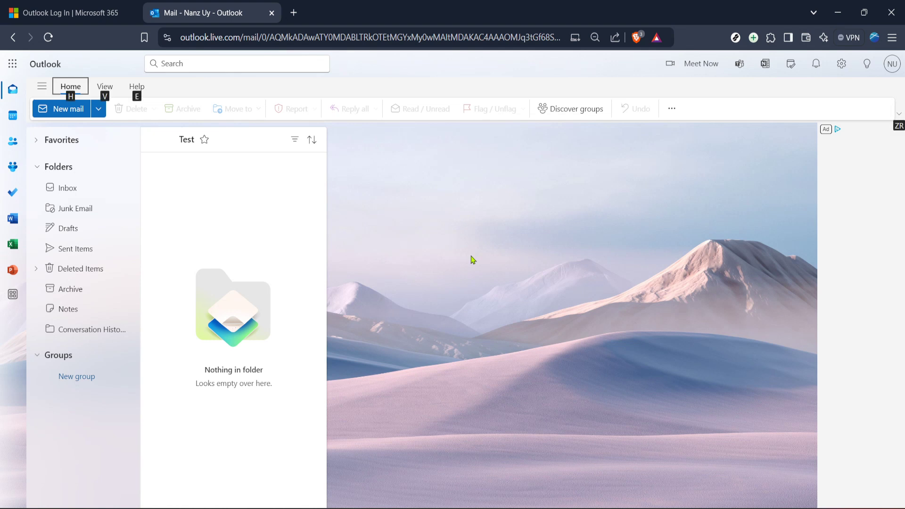